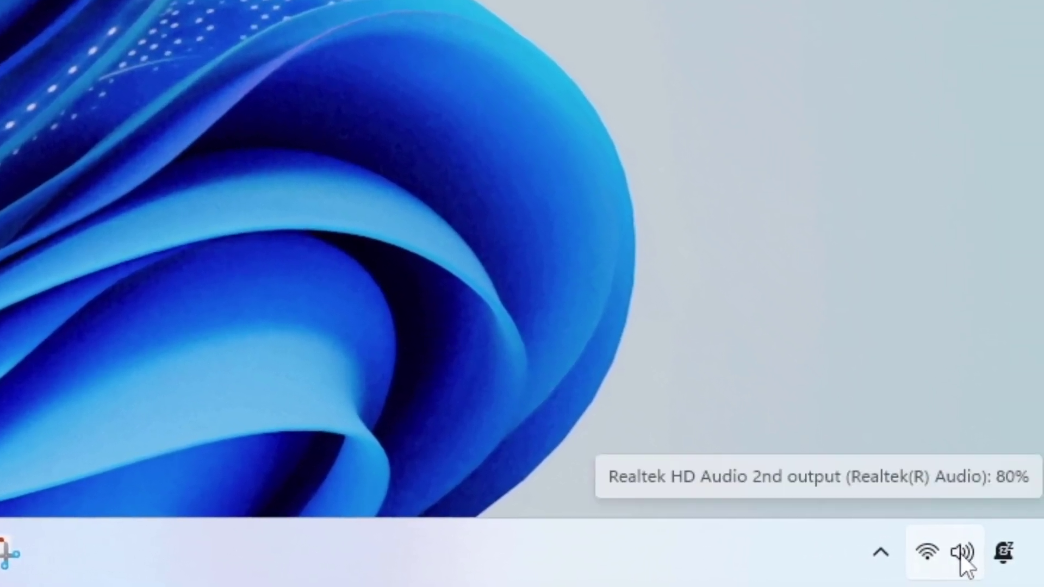
- Bring up the sound options menu from the taskbar speaker icon
right_click(963, 559)
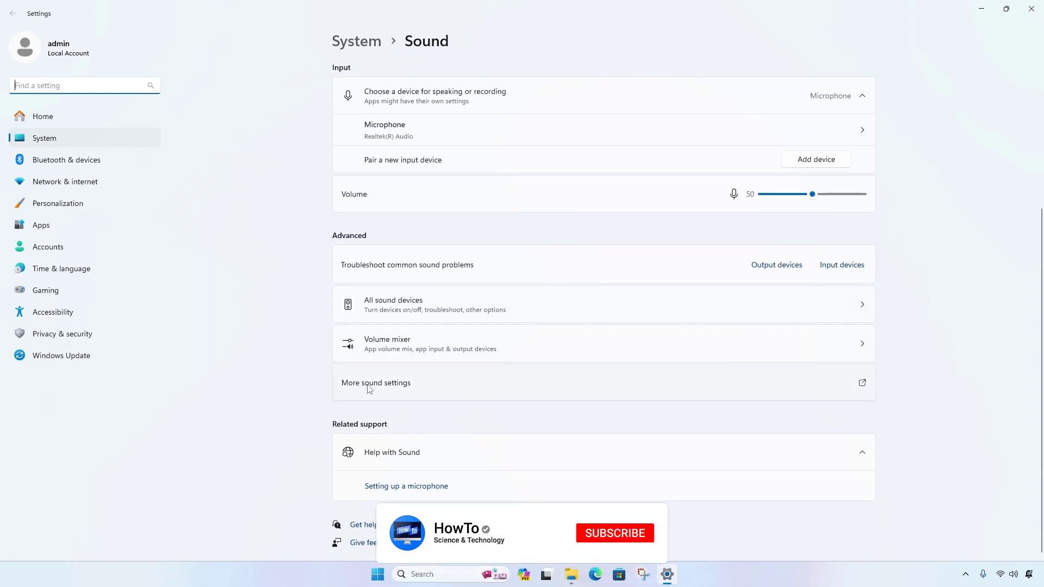
- Open the classic Sound dialog, close Settings, and select the Realtek Microphone under Recording
click(368, 387)
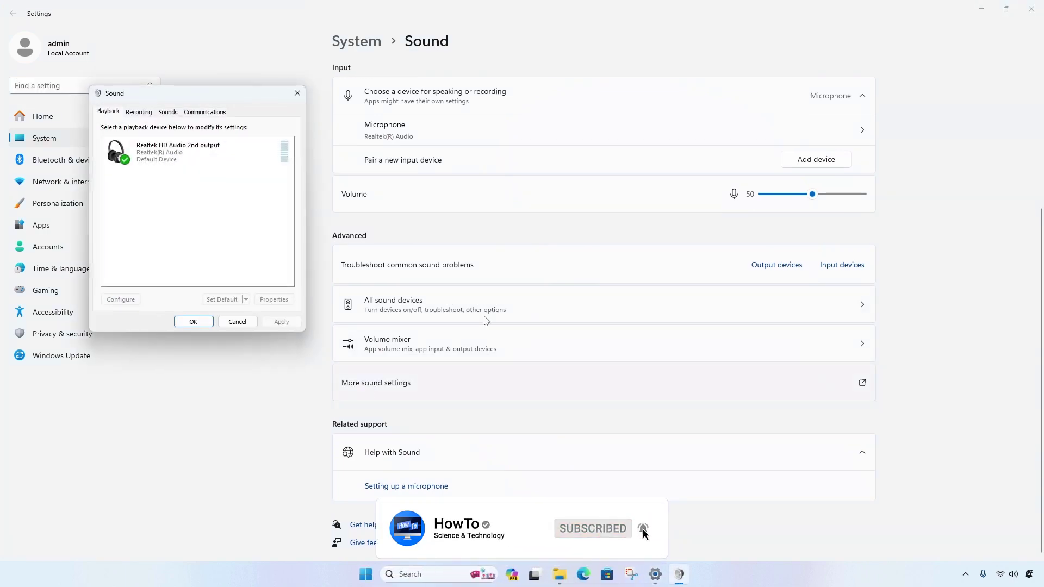
key(Escape)
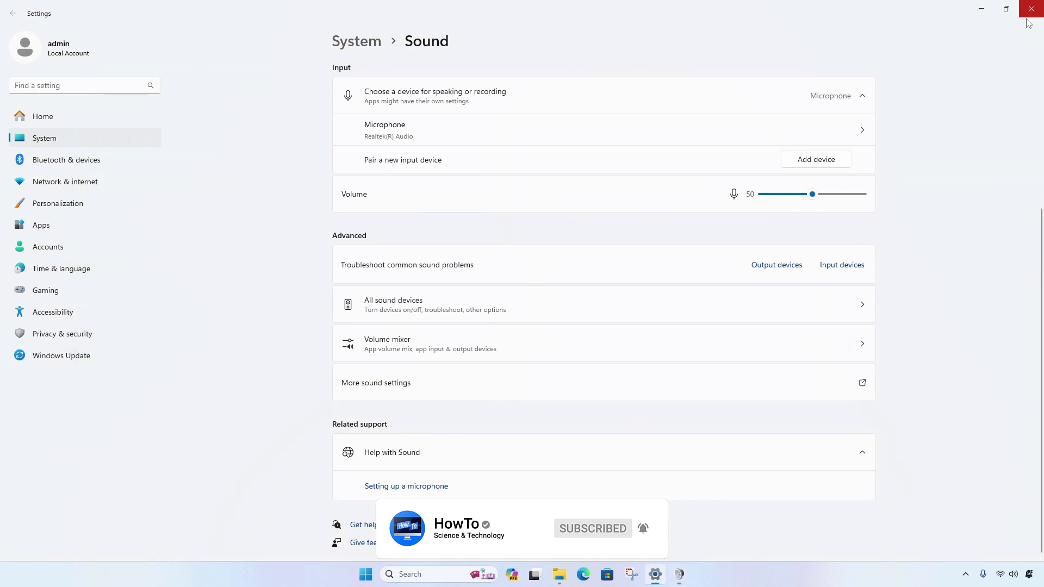
click(1027, 19)
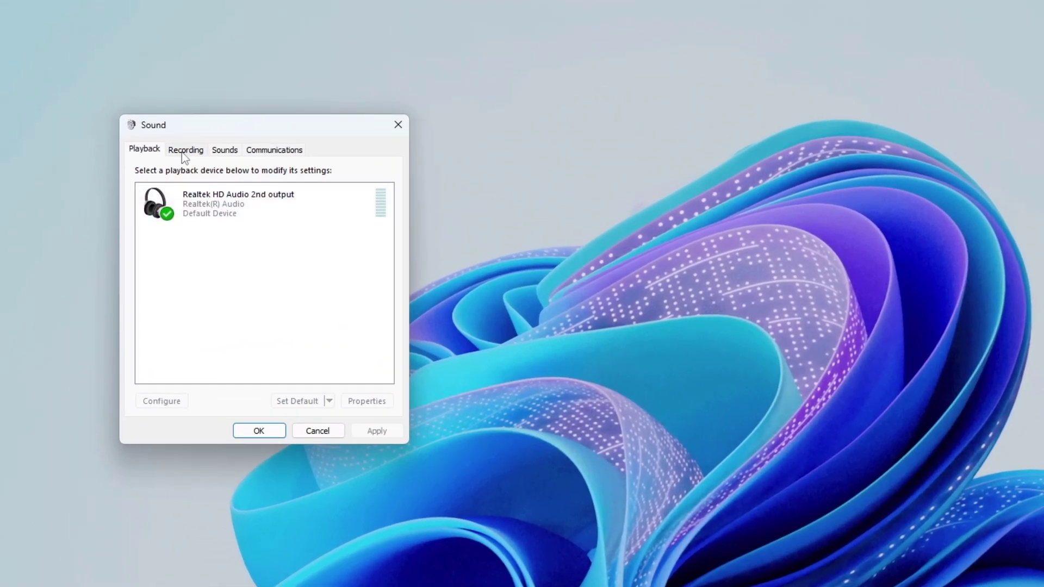
click(181, 152)
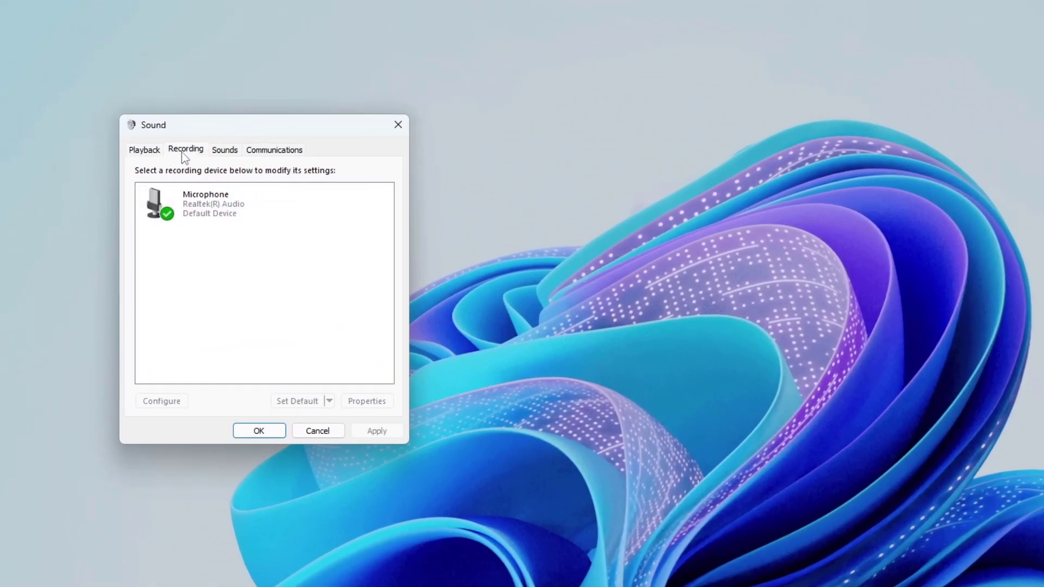
click(187, 206)
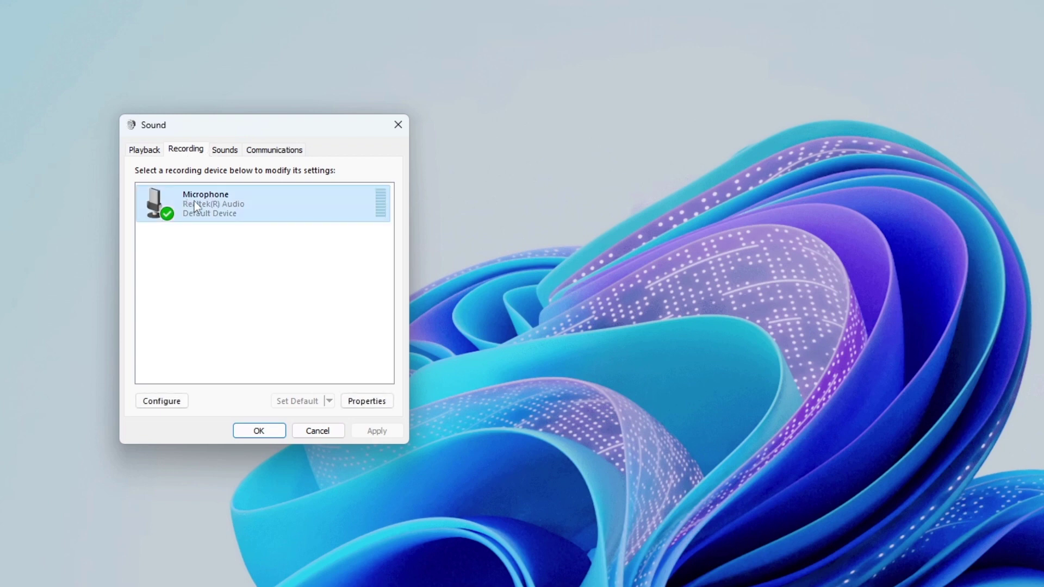
- Show the Microphone Properties Levels tab, with volume at 50 and boost at 0.0 dB
click(364, 403)
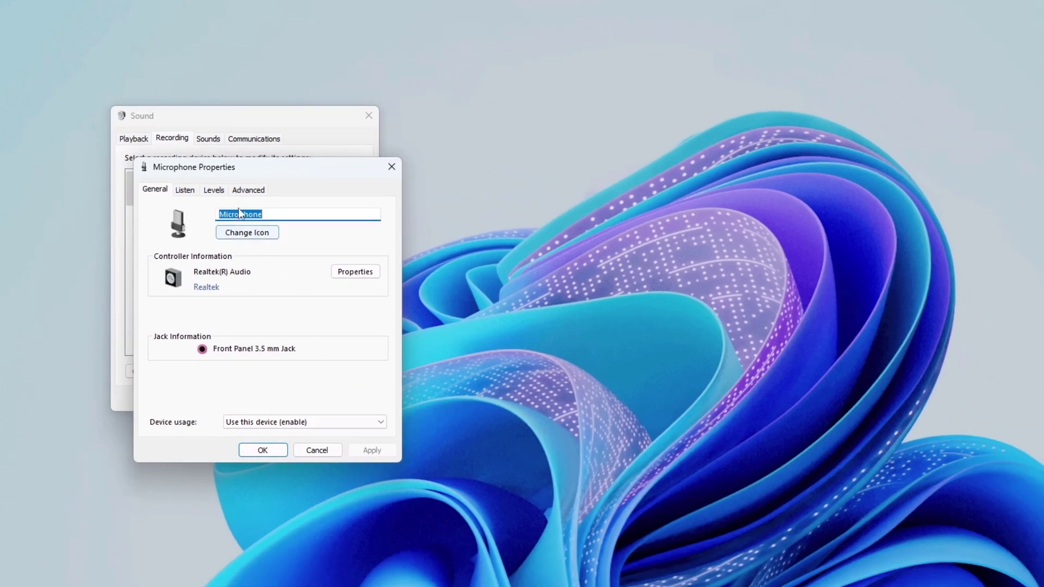
click(215, 190)
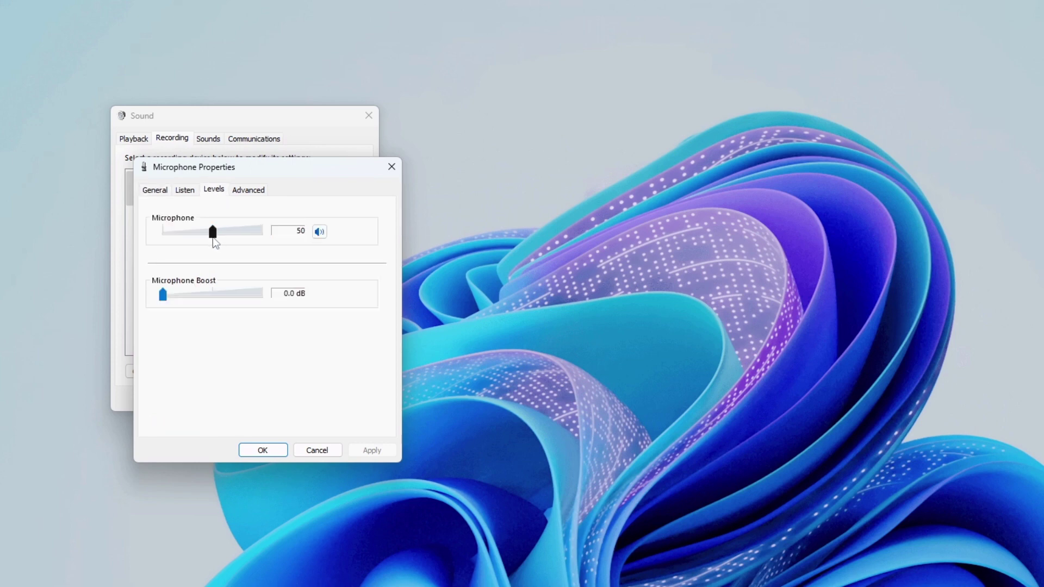
- Raise the microphone volume slider to 100 and the Microphone Boost slider to +10.0 dB
drag(214, 242, 283, 254)
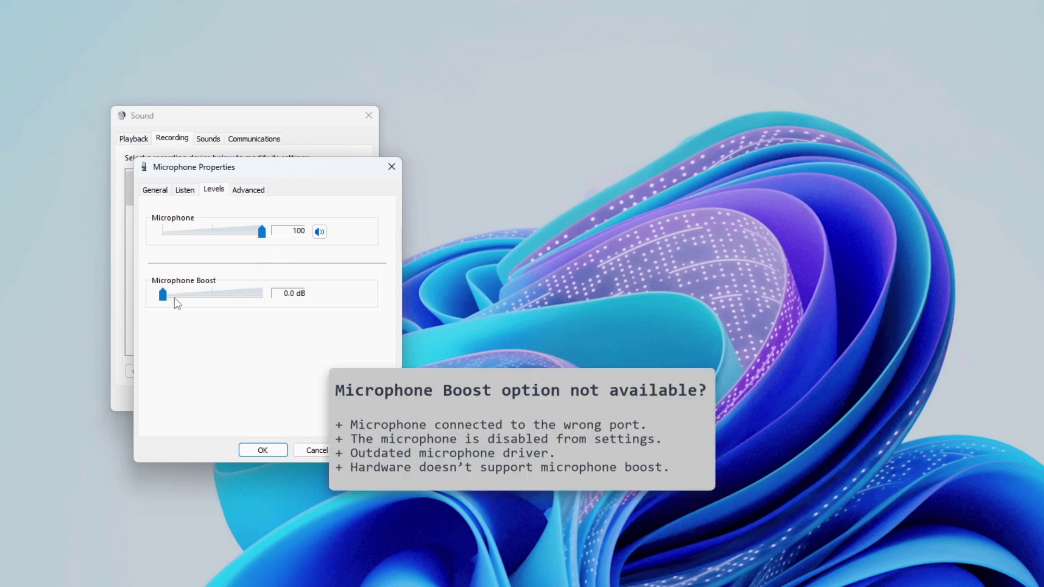
mouse_move(163, 299)
mouse_down()
mouse_move(230, 304)
mouse_move(207, 302)
mouse_up()
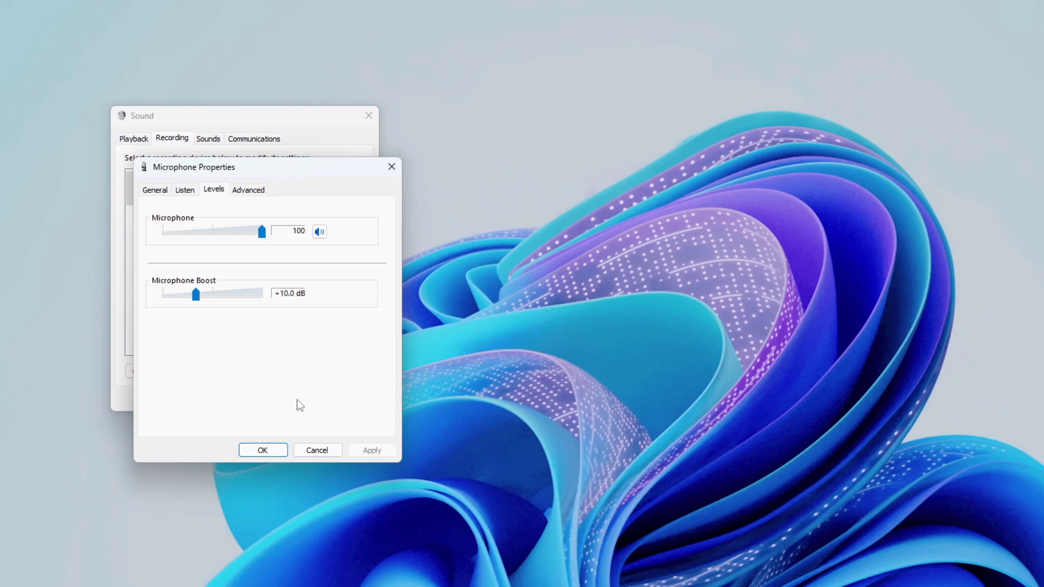
- Confirm the new microphone levels with OK, closing Microphone Properties
click(261, 454)
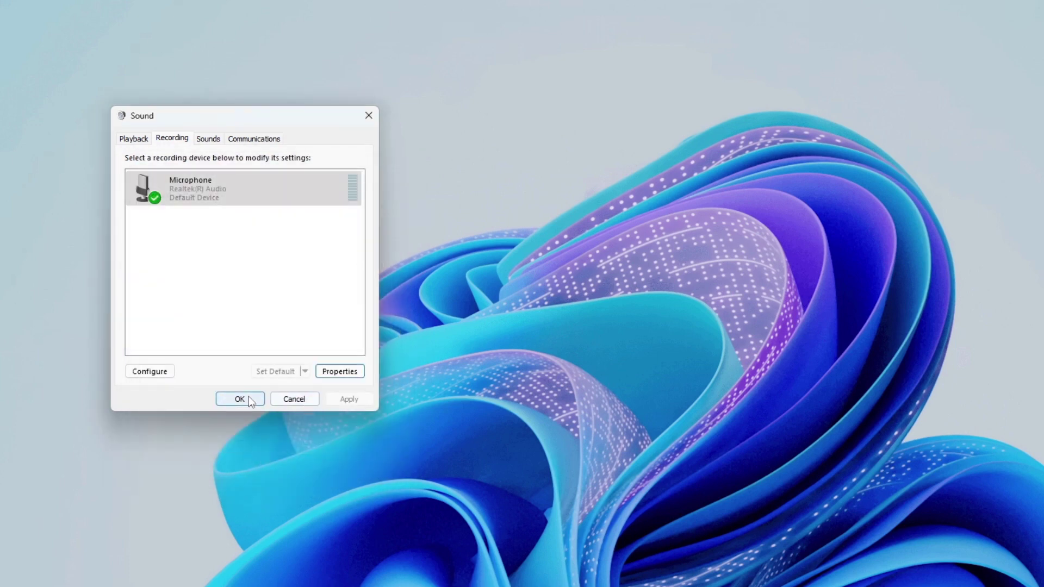